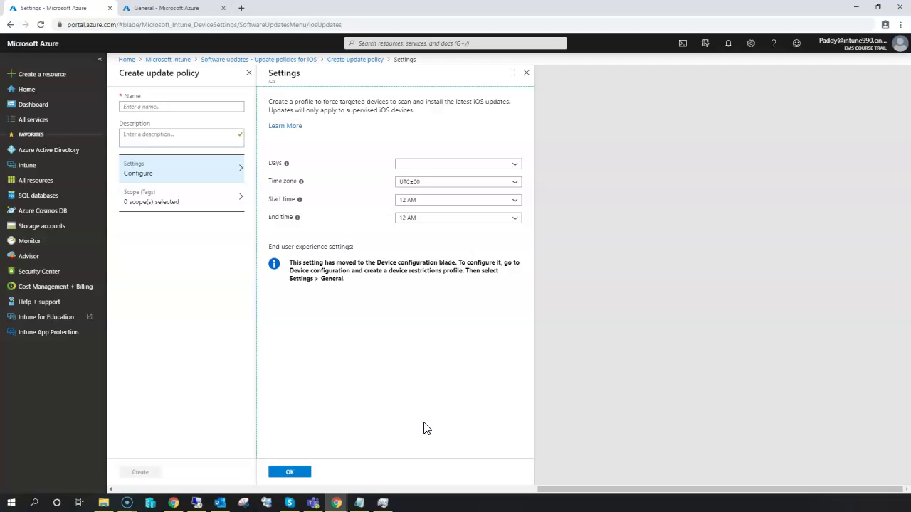
- Leave the unfinished draft and return to the empty Update policies for iOS list
left_click(225, 62)
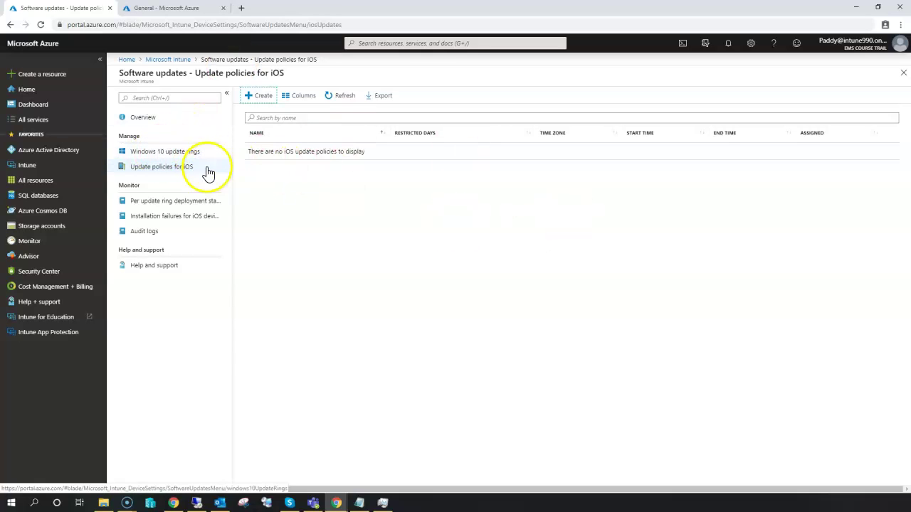
left_click(132, 173)
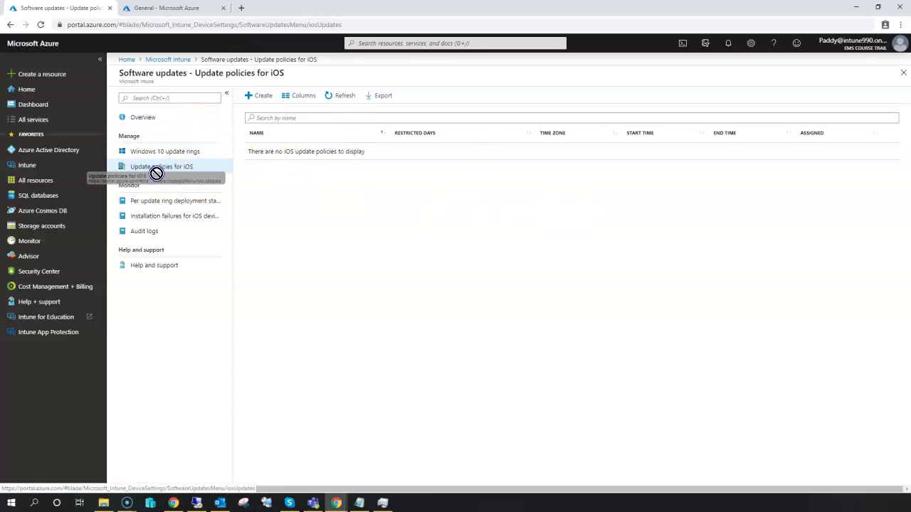
- Start a new iOS update policy form, then abandon that draft and return to the policy list
left_click(251, 96)
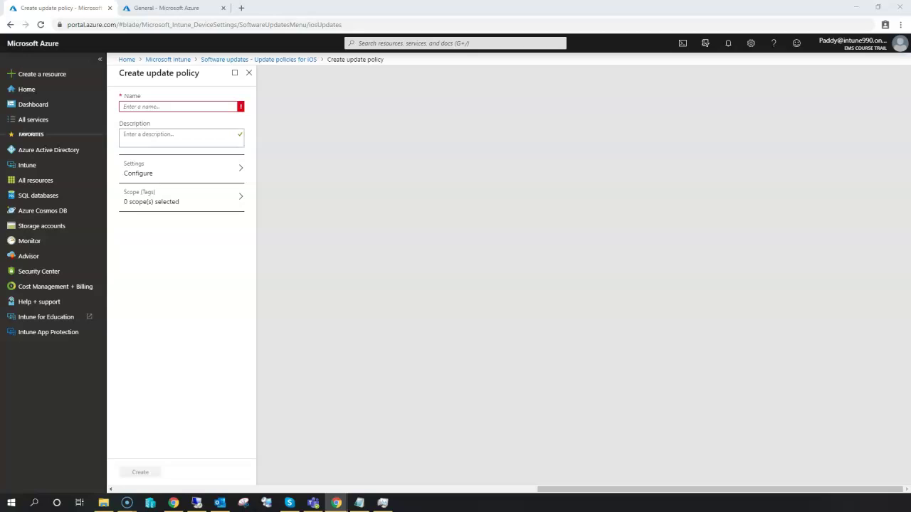
left_click(159, 105)
left_click(238, 60)
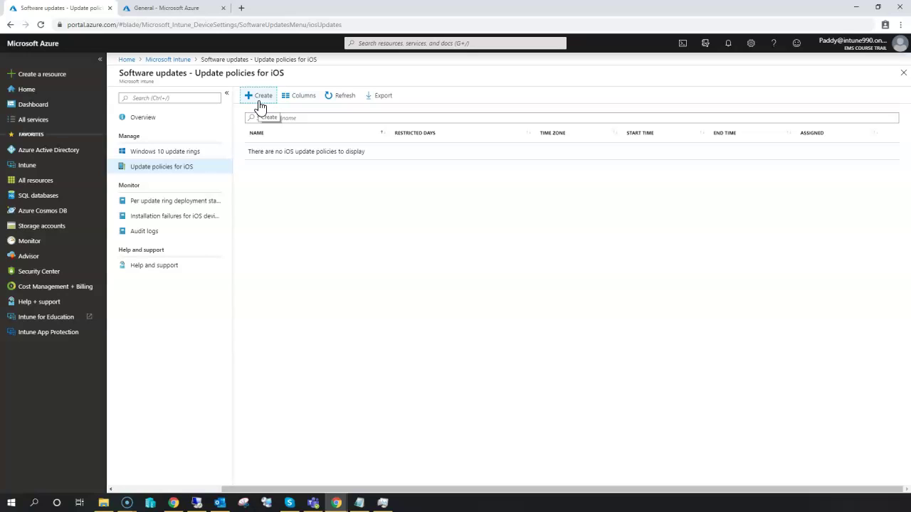
- Start a new iOS update policy and enter 'Demo iOS Updates' as both its name and description
left_click(259, 101)
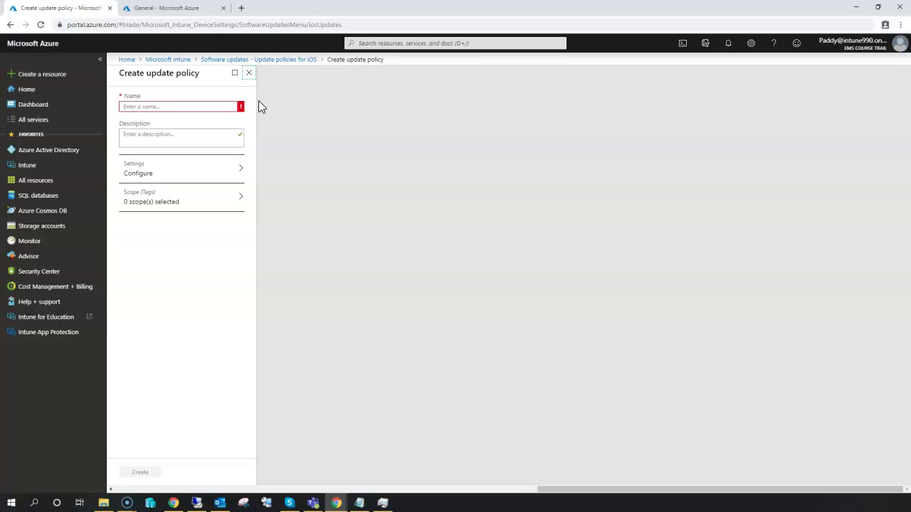
left_click(167, 106)
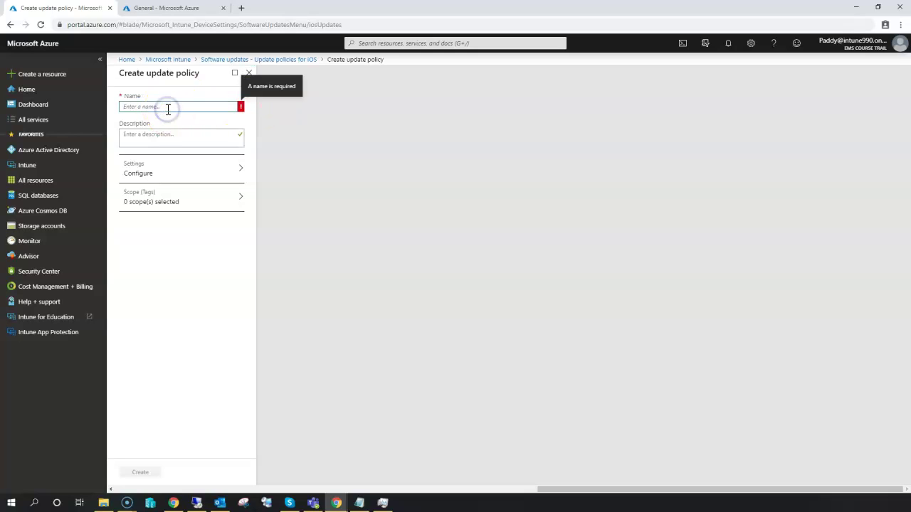
type("Demo ")
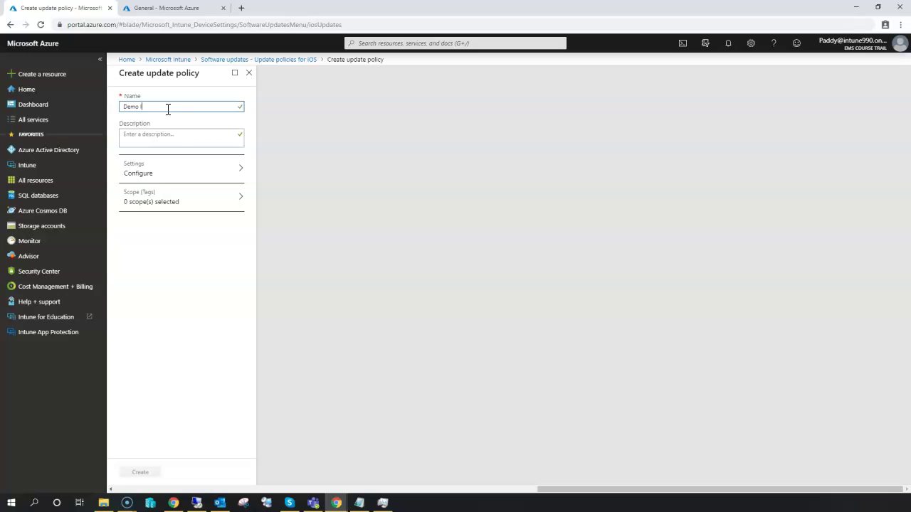
type("iOs ")
type("S Updates")
left_click_drag(172, 107, 118, 146)
key("ctrl+c")
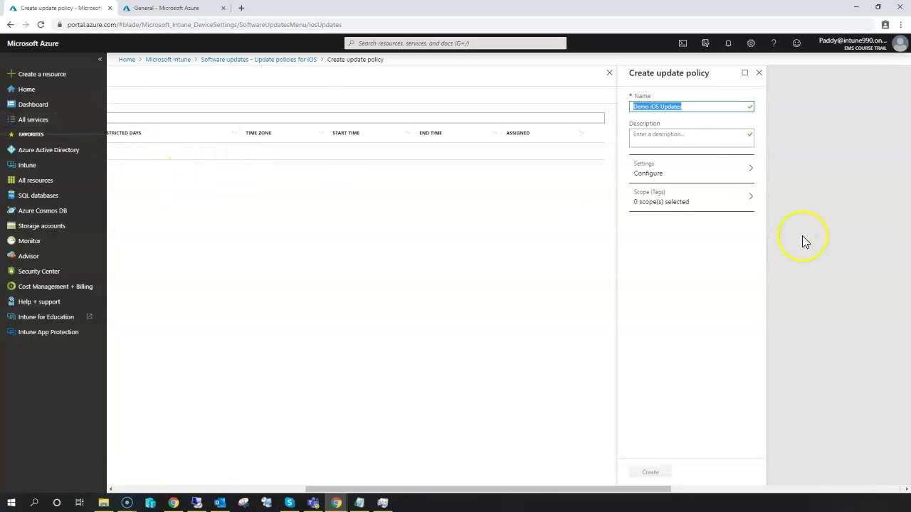
left_click(693, 136)
key("ctrl+v")
left_click_drag(415, 498, 539, 502)
- In the policy's schedule settings, limit the update days to Sunday and Saturday
left_click(384, 174)
left_click(305, 153)
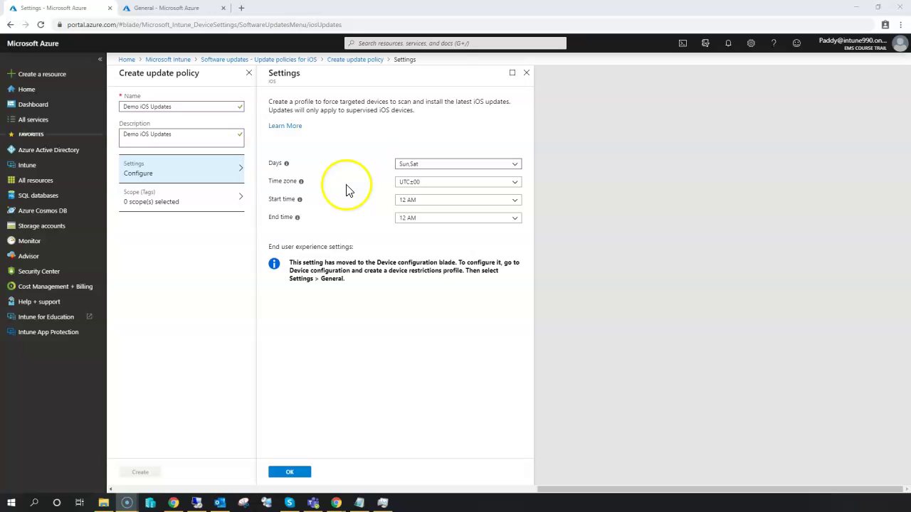
left_click(405, 187)
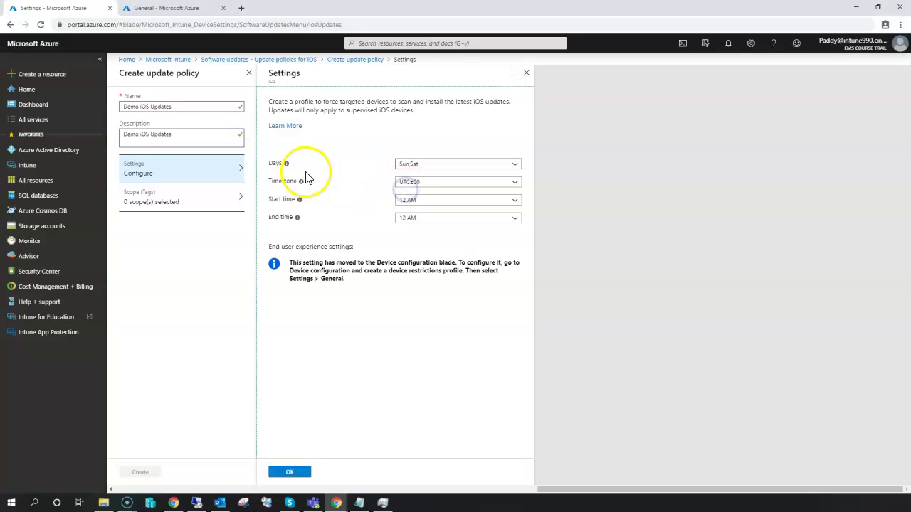
left_click(468, 165)
left_click(402, 178)
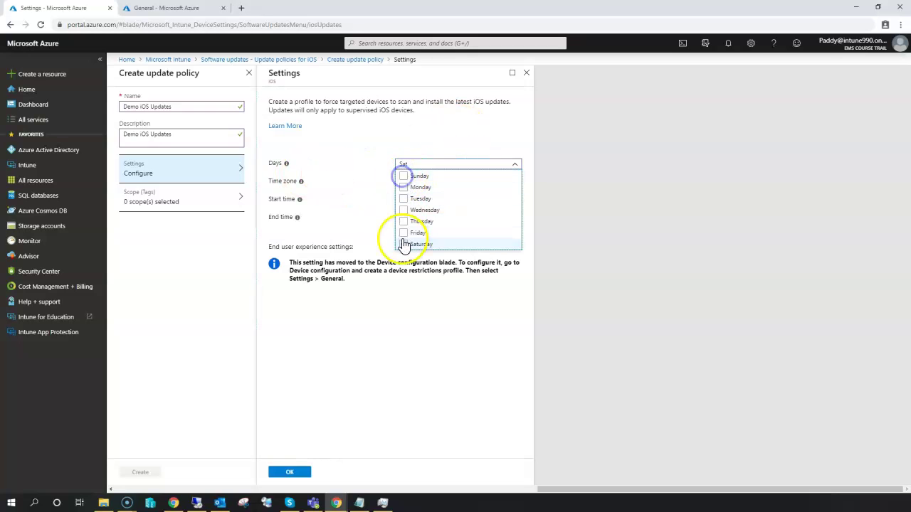
left_click(402, 244)
left_click(404, 176)
left_click(403, 244)
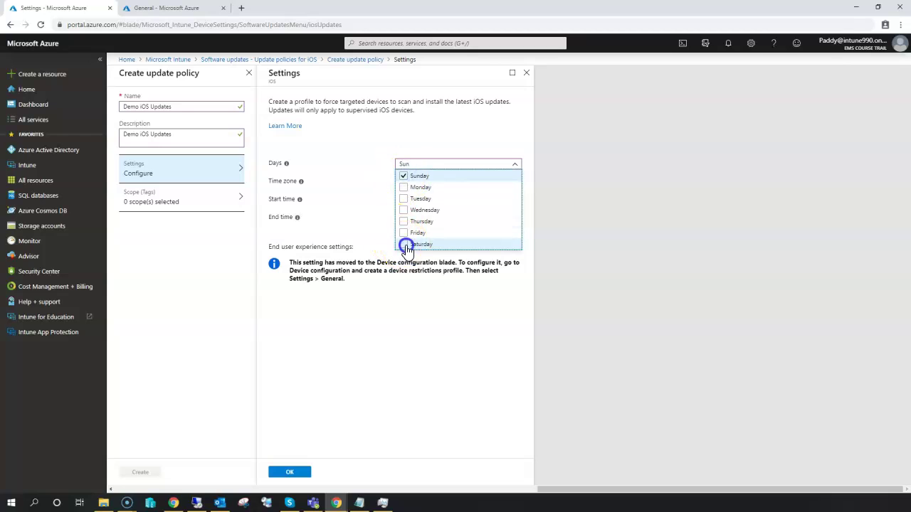
left_click(347, 226)
left_click(427, 182)
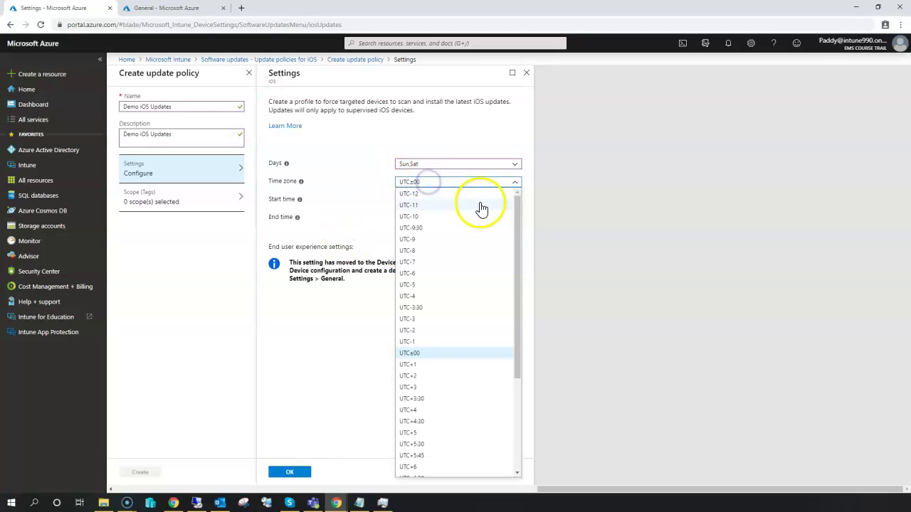
mouse_move(515, 259)
left_mouse_down()
mouse_move(531, 410)
mouse_move(517, 241)
mouse_move(518, 266)
left_mouse_up()
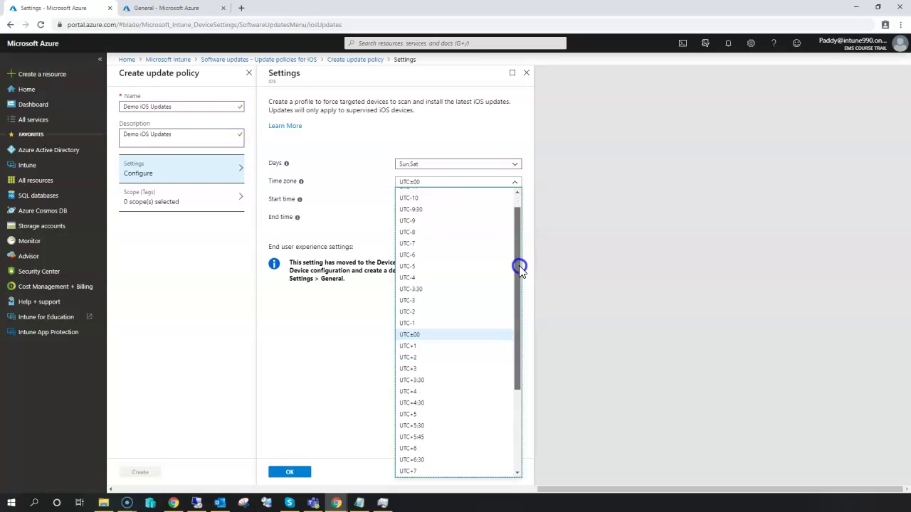
left_click_drag(518, 269, 530, 409)
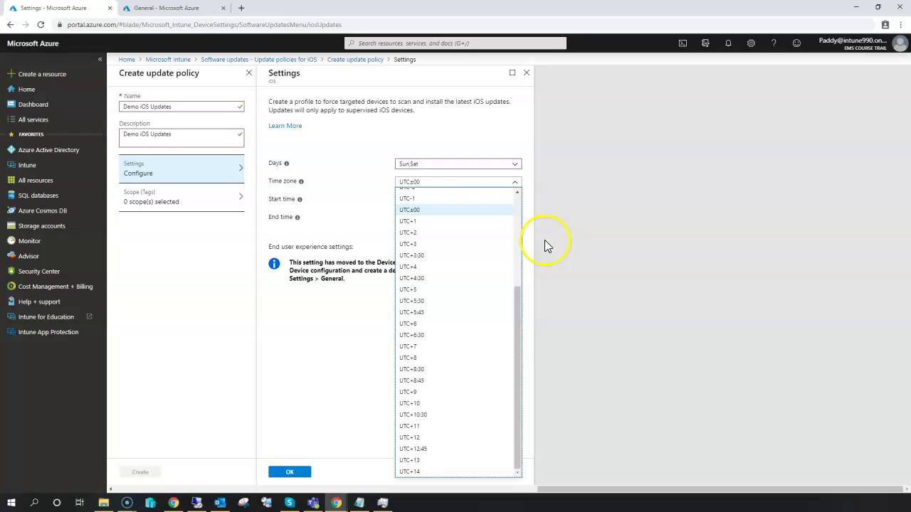
left_click(604, 245)
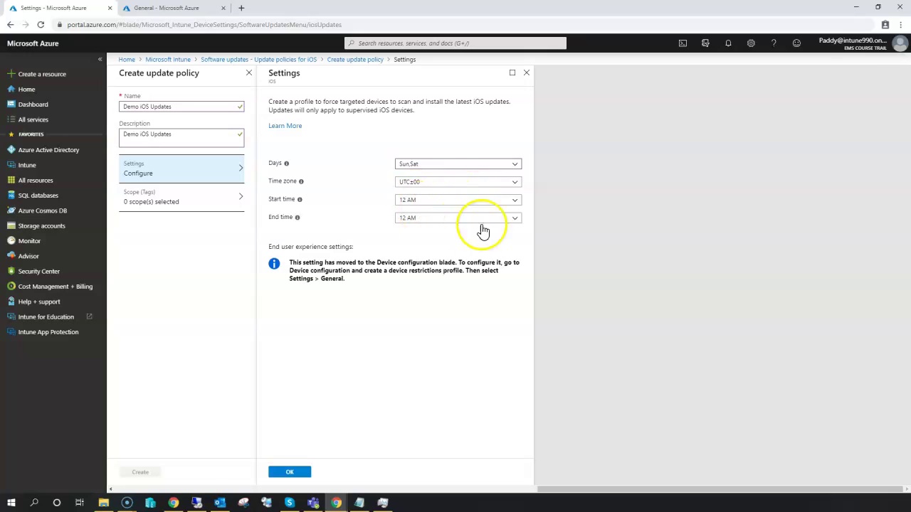
mouse_move(301, 203)
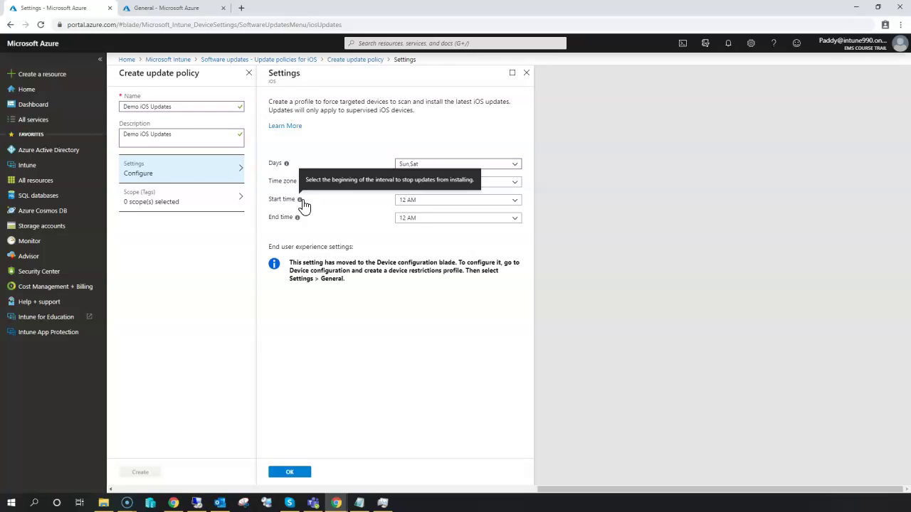
- Set the update window's start time to 1 AM and end time to 3 AM
left_click(515, 200)
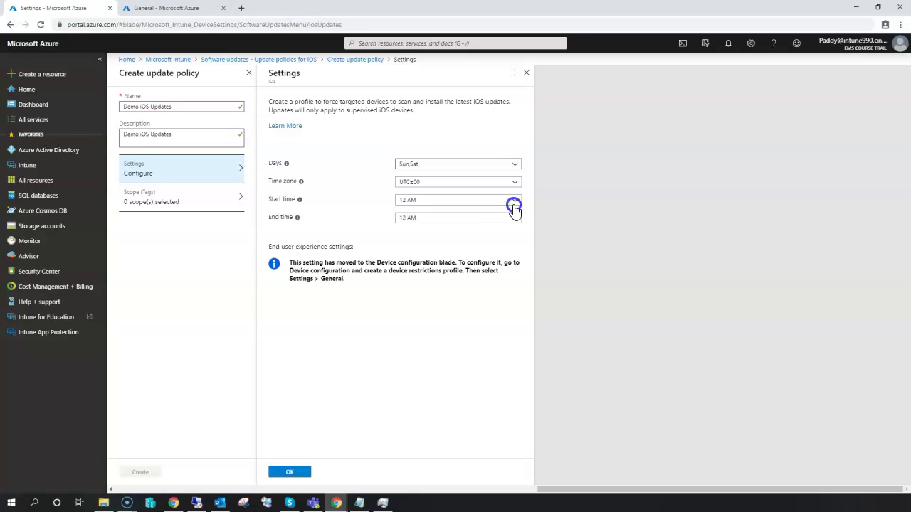
left_click(416, 225)
left_click(435, 218)
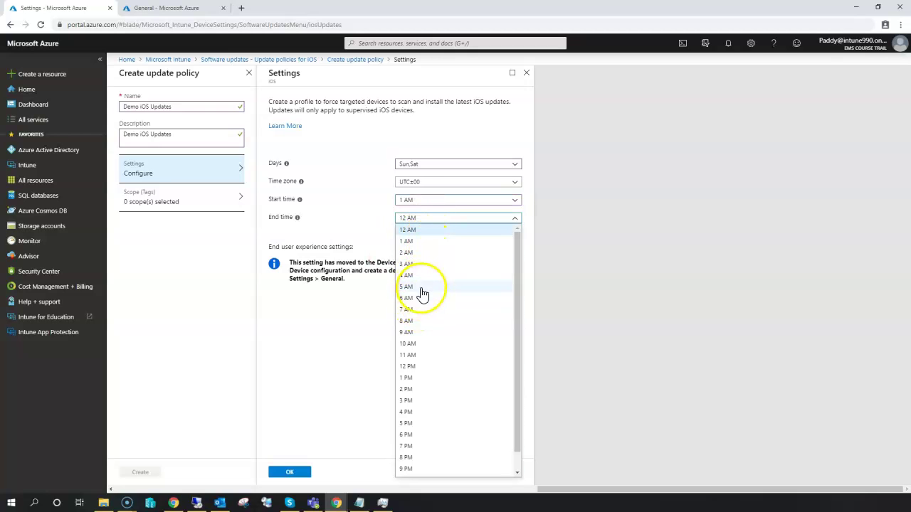
left_click(422, 263)
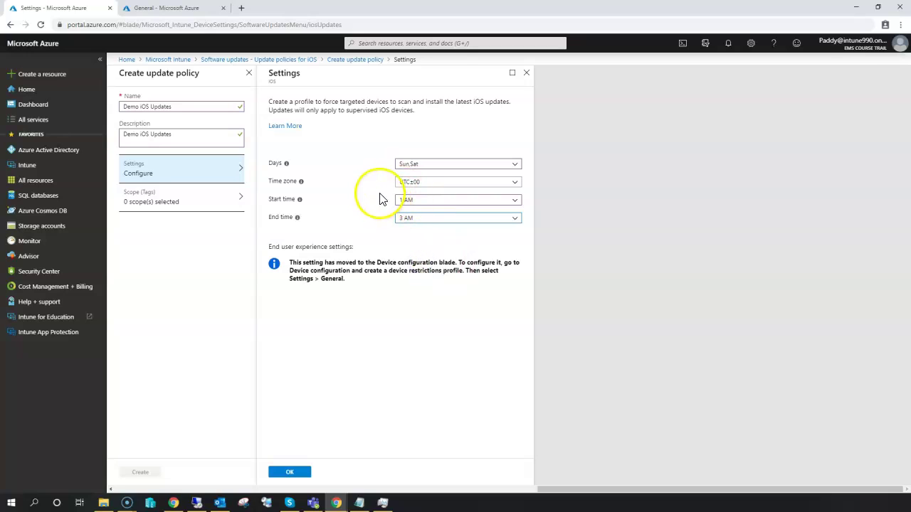
left_click_drag(380, 193, 392, 228)
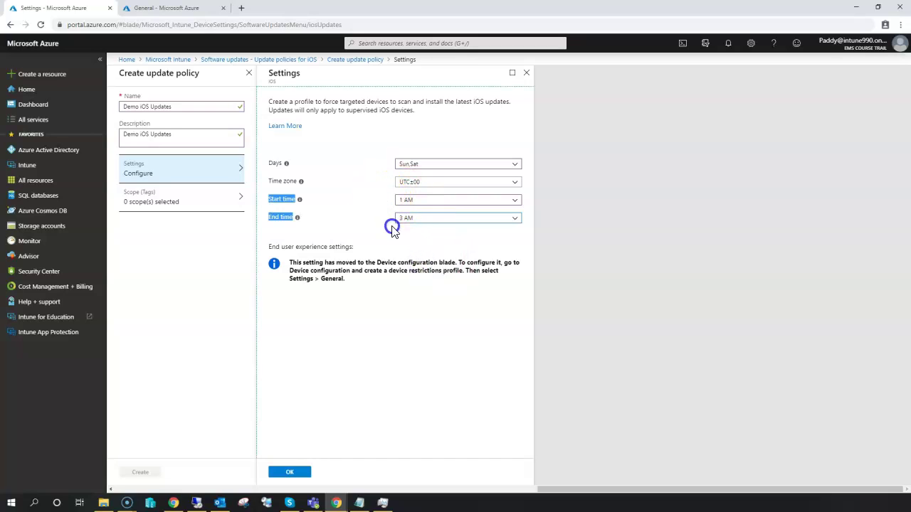
left_click(466, 355)
left_click(466, 356)
- Highlight the End user experience settings note, then switch to the General settings browser tab
left_click(272, 245)
left_click_drag(271, 245, 366, 257)
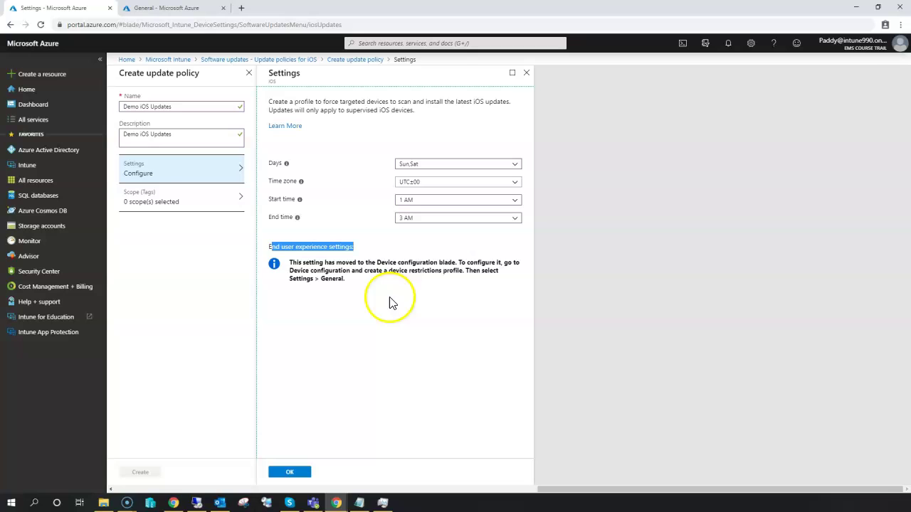
left_click_drag(288, 262, 444, 330)
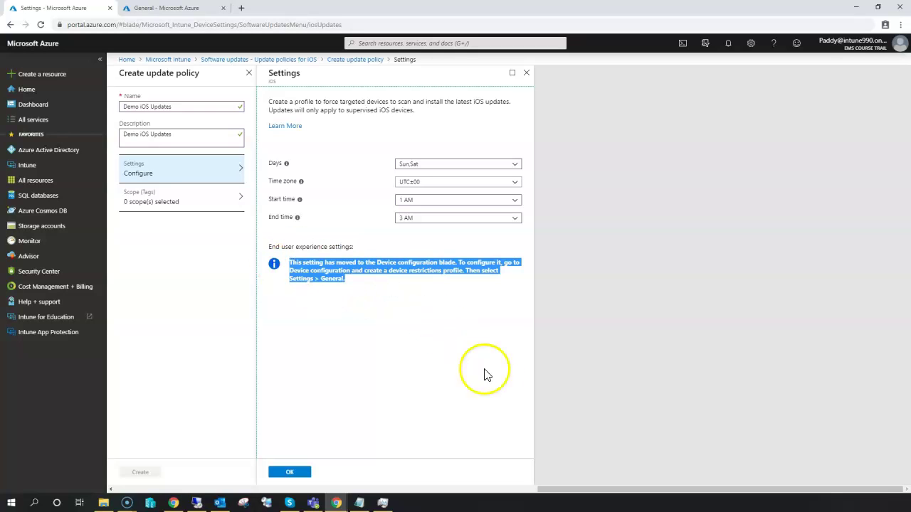
left_click(179, 6)
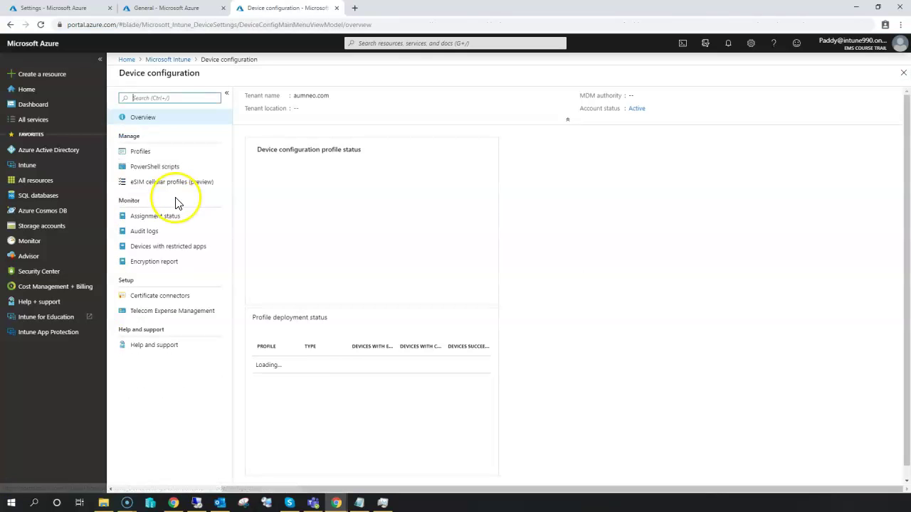
- Start a new configuration profile named 'Demo iOS Updates' with the same description
left_click(150, 151)
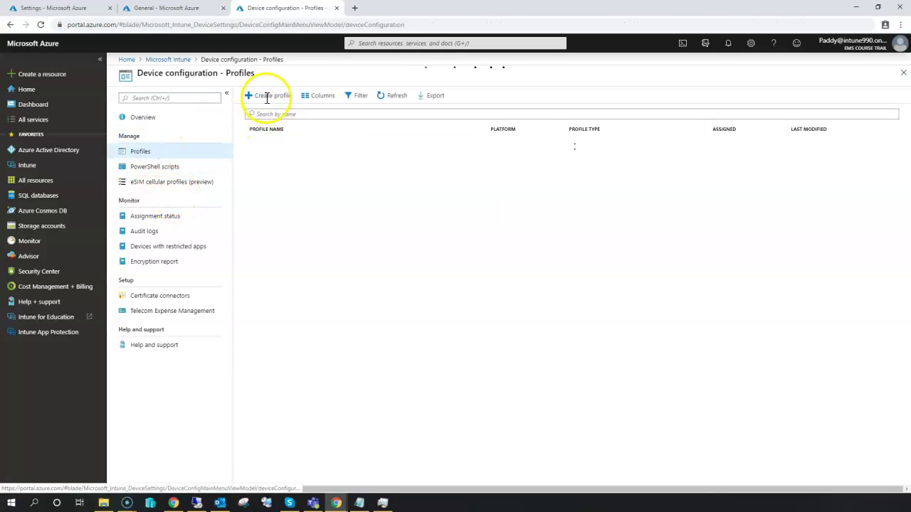
left_click(264, 96)
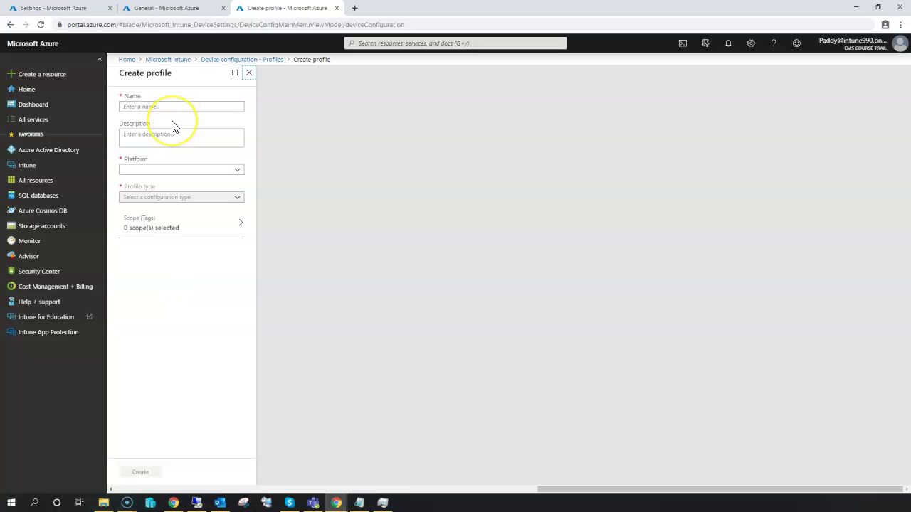
type("Demo iOS Updates")
left_click(173, 133)
key("ctrl+v")
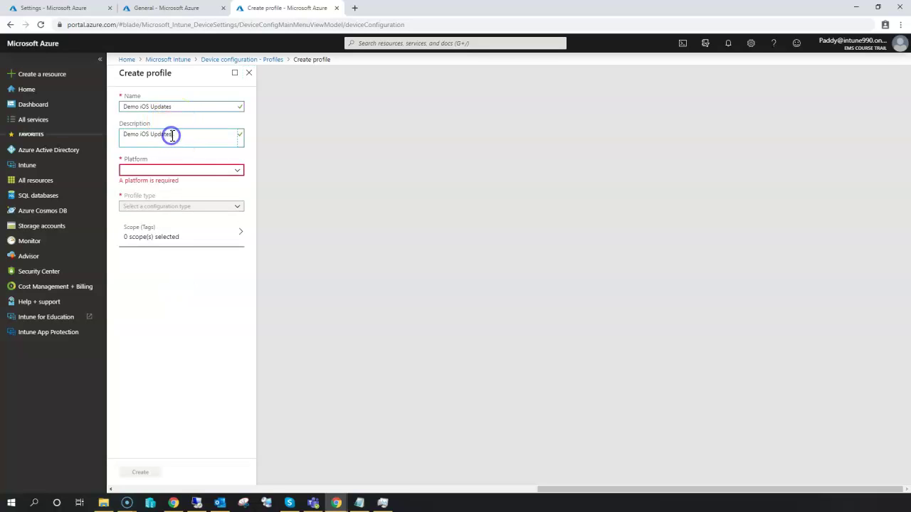
- Set the profile platform to iOS and the profile type to Device restrictions
left_click(168, 171)
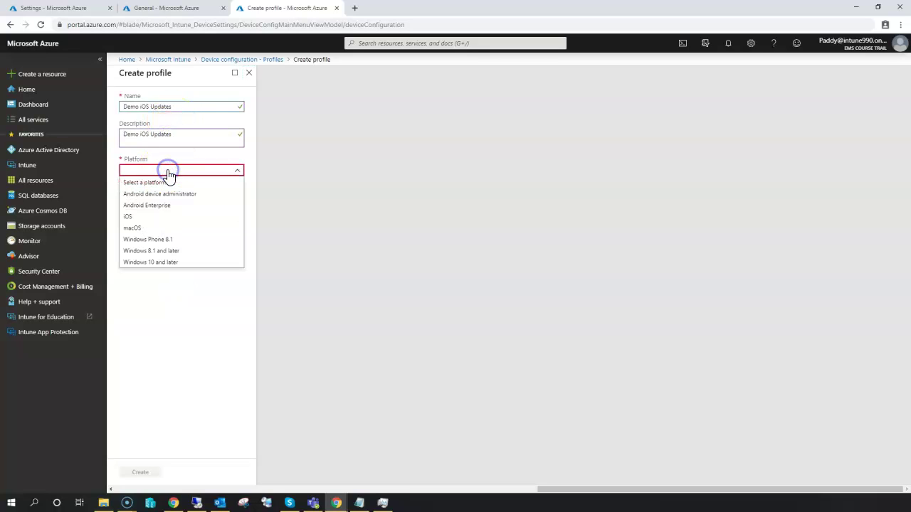
left_click(130, 217)
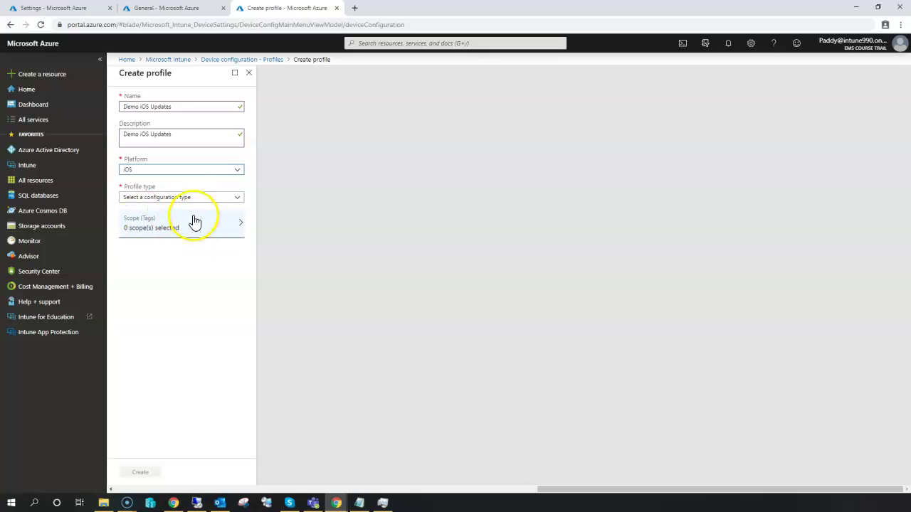
left_click(189, 199)
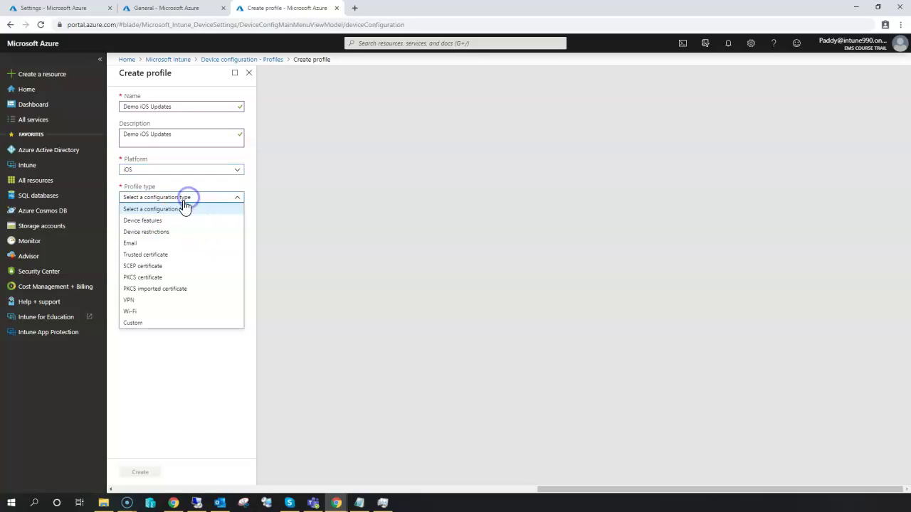
left_click(143, 232)
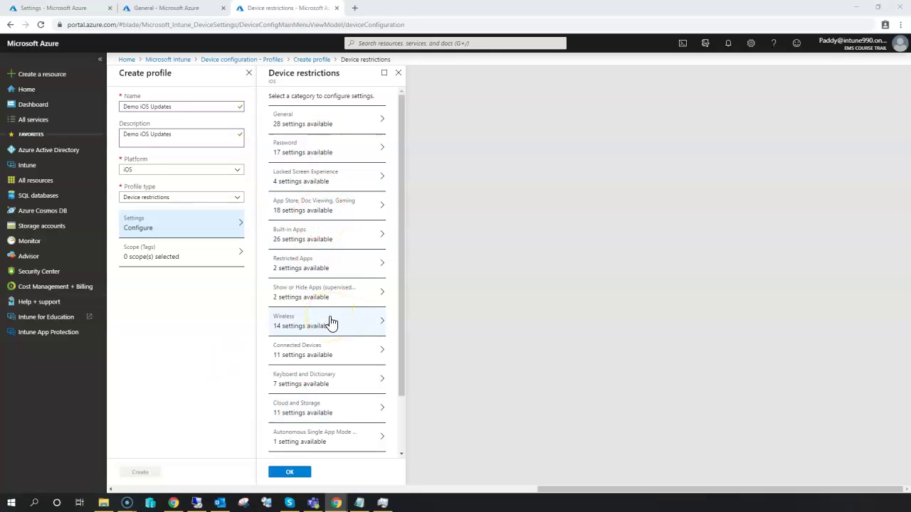
scroll(348, 218, "down", 3)
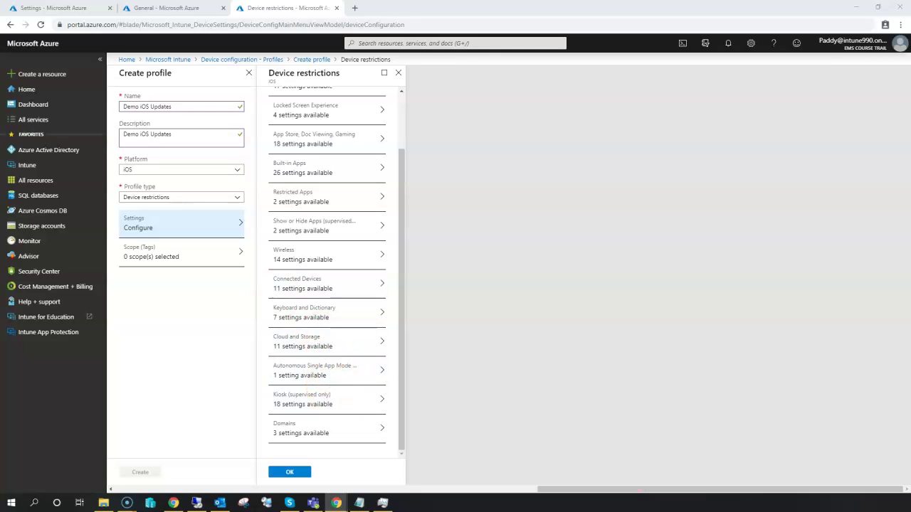
scroll(291, 169, "up", 3)
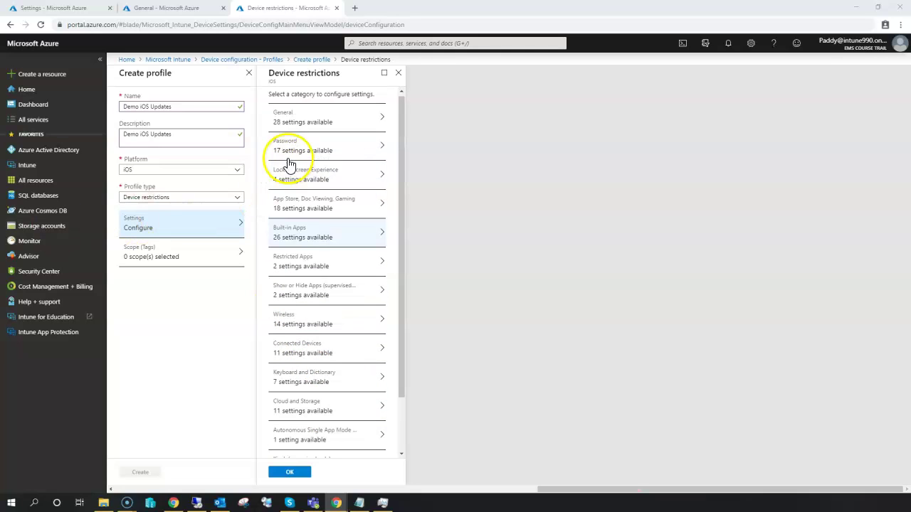
- Enable Defer software updates under General with a 30-day delay, and confirm both restriction blades
left_click(281, 119)
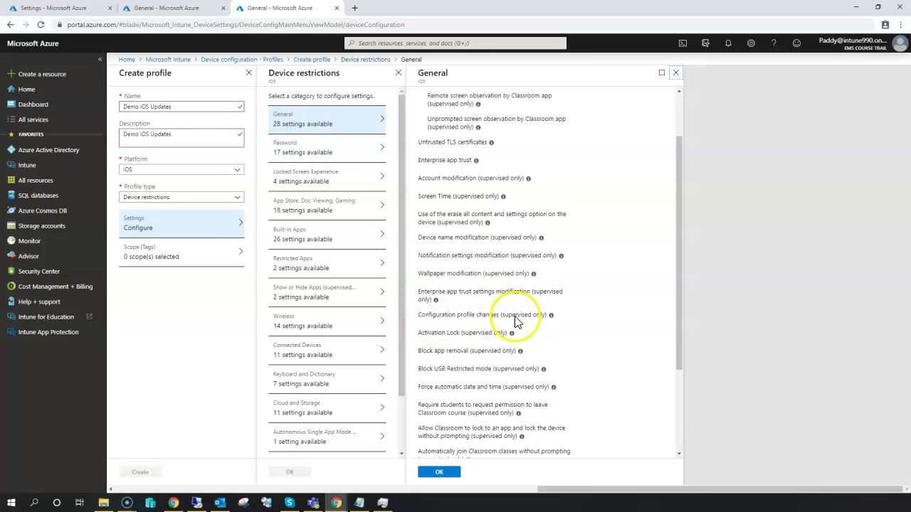
scroll(515, 322, "down", 3)
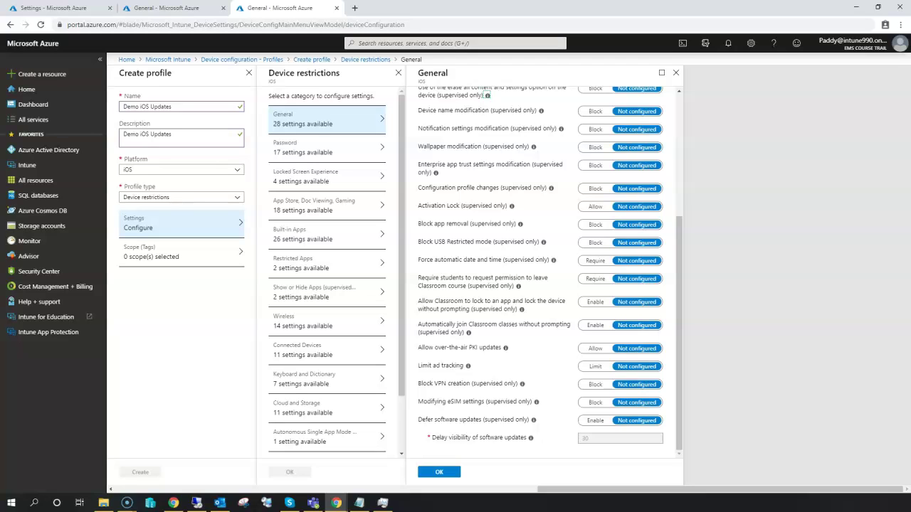
left_click(600, 425)
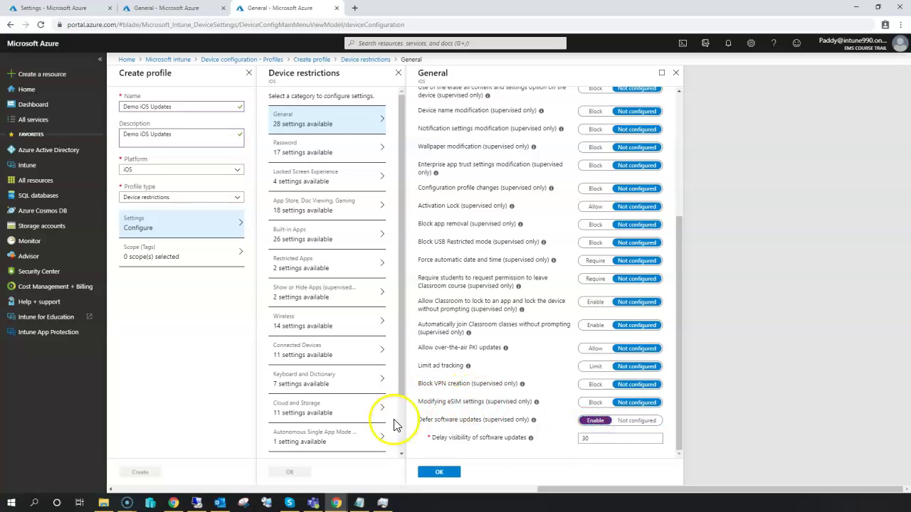
left_click_drag(432, 438, 469, 439)
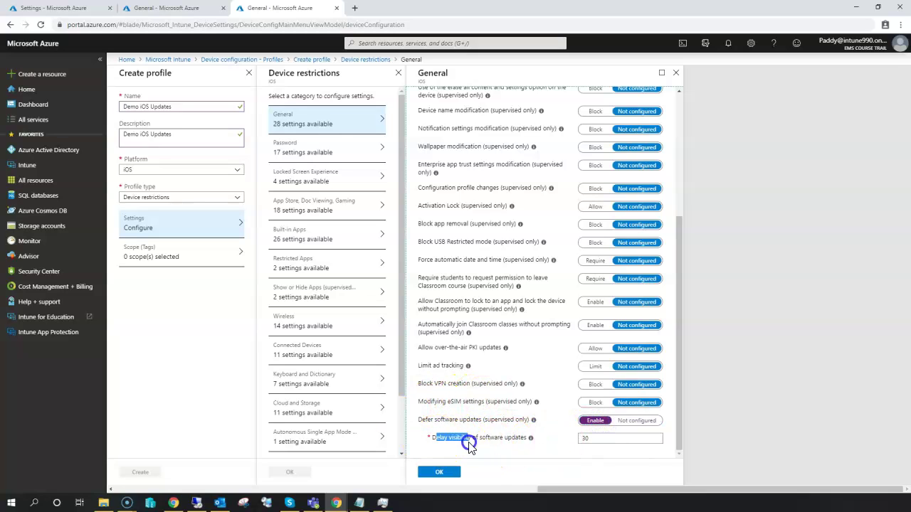
left_click(590, 438)
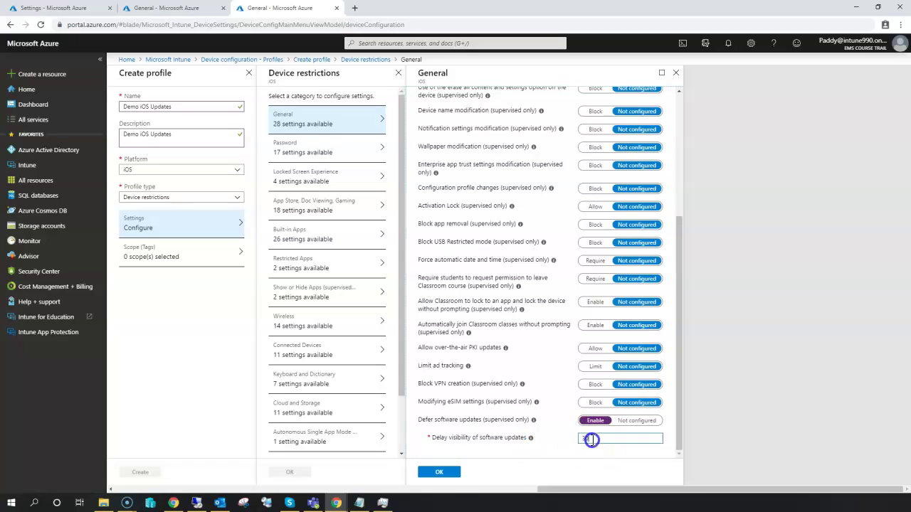
left_click(455, 473)
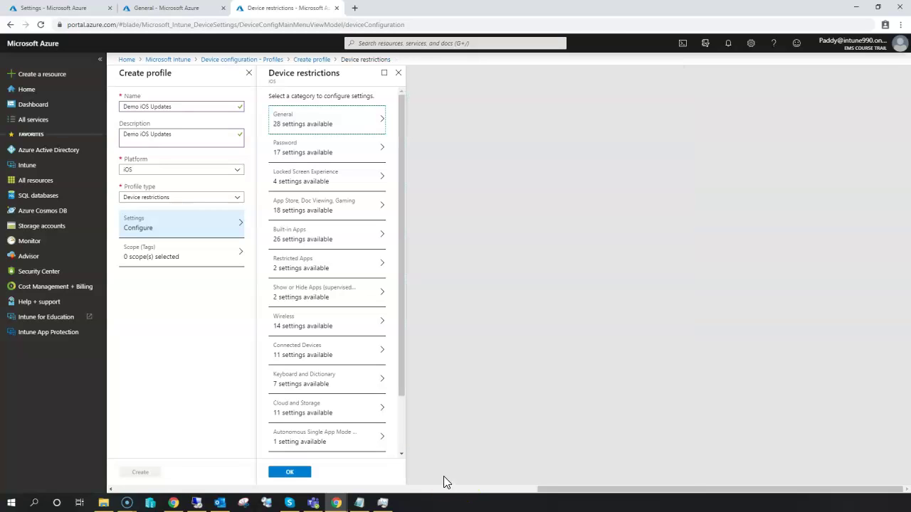
left_click(294, 472)
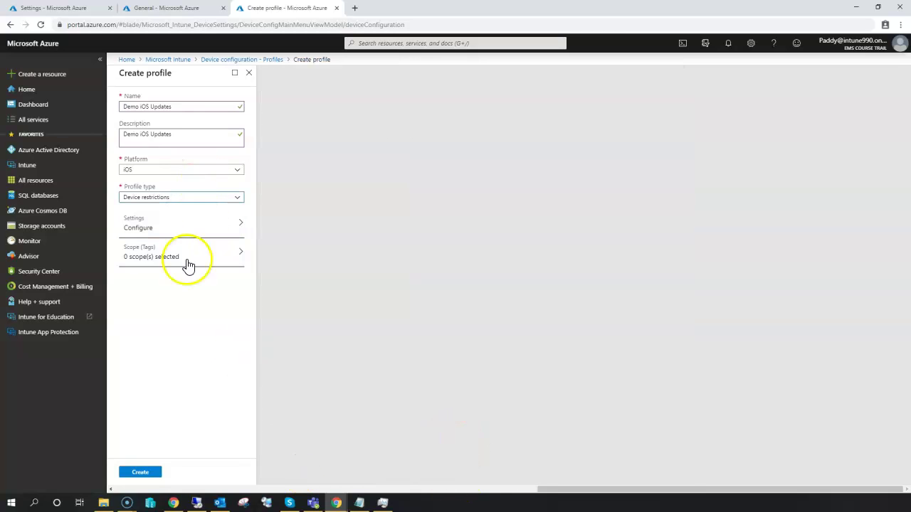
- Create the profile, assign it to All iOS Specific Group, save, and evaluate impacted users (about 1)
left_click(141, 472)
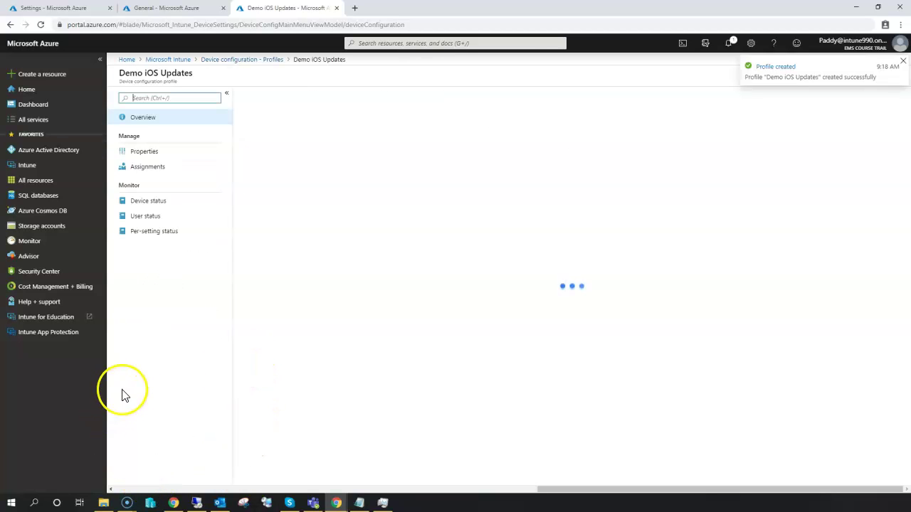
left_click(141, 171)
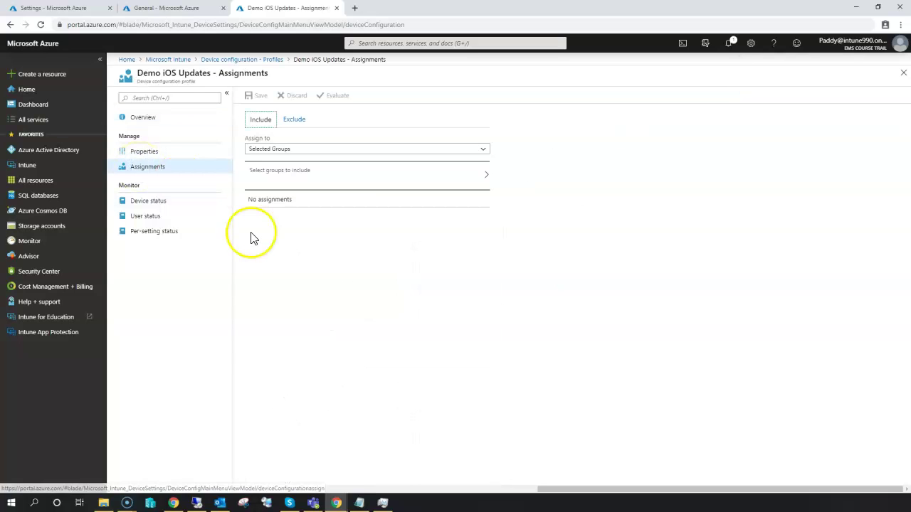
left_click(296, 177)
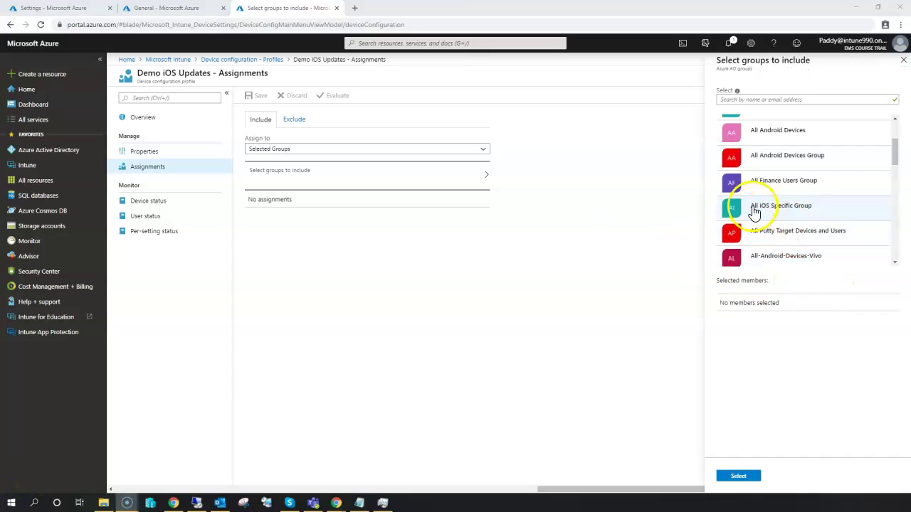
left_click(802, 207)
left_click(737, 476)
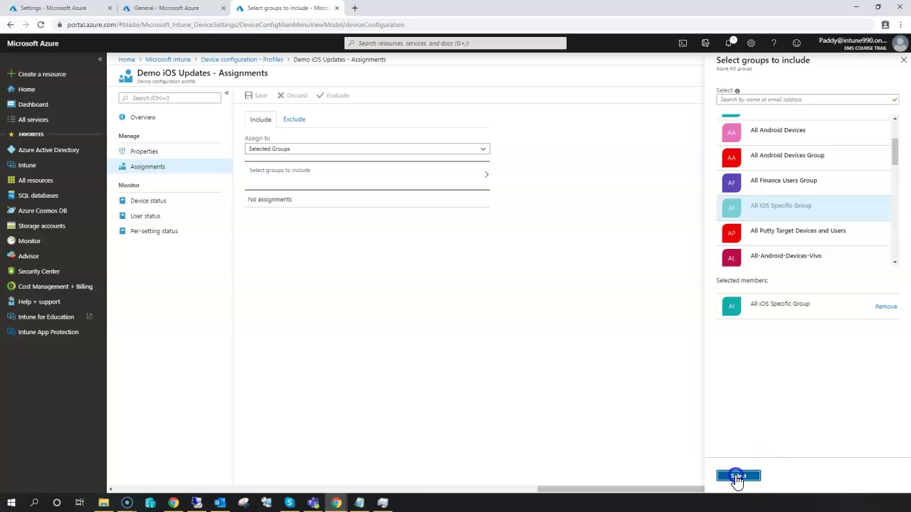
left_click(258, 96)
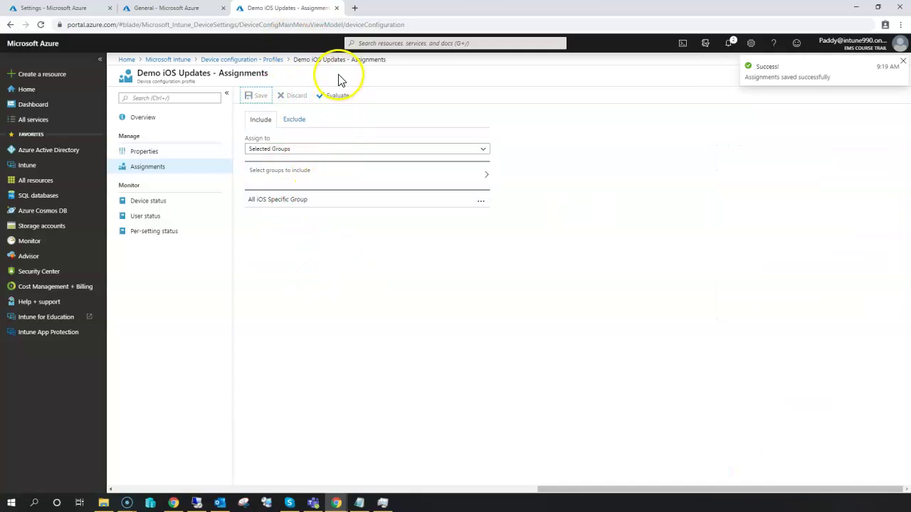
left_click(332, 96)
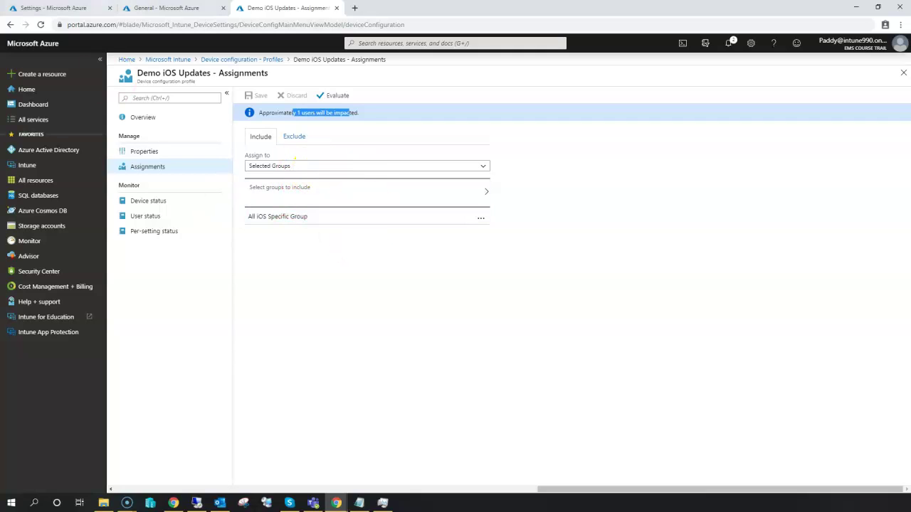
- Back in the update policy tab, confirm the Sun/Sat 1–3 AM UTC±00 schedule and create the policy
left_click(54, 8)
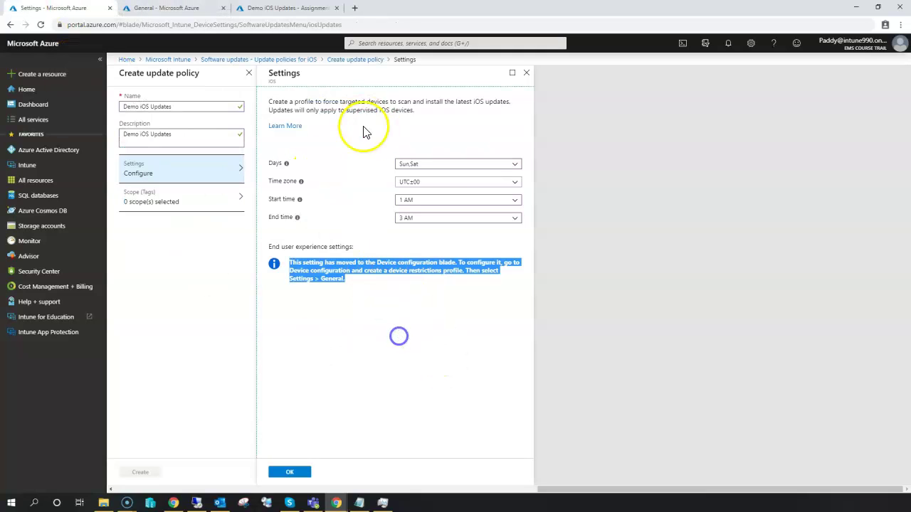
left_click_drag(363, 131, 423, 293)
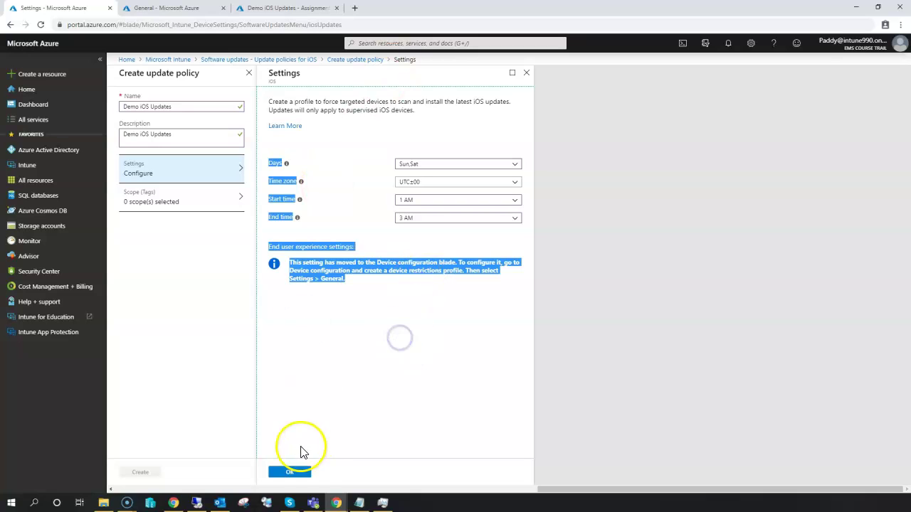
left_click(292, 477)
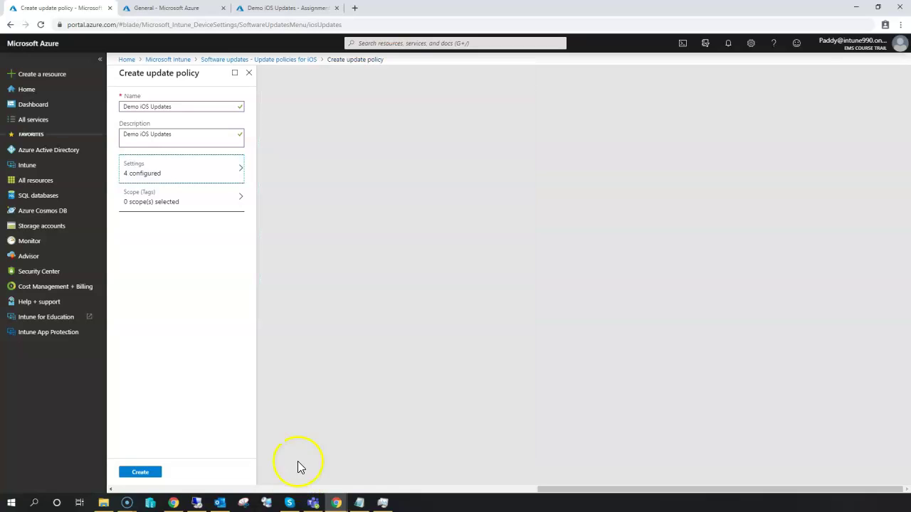
left_click(140, 477)
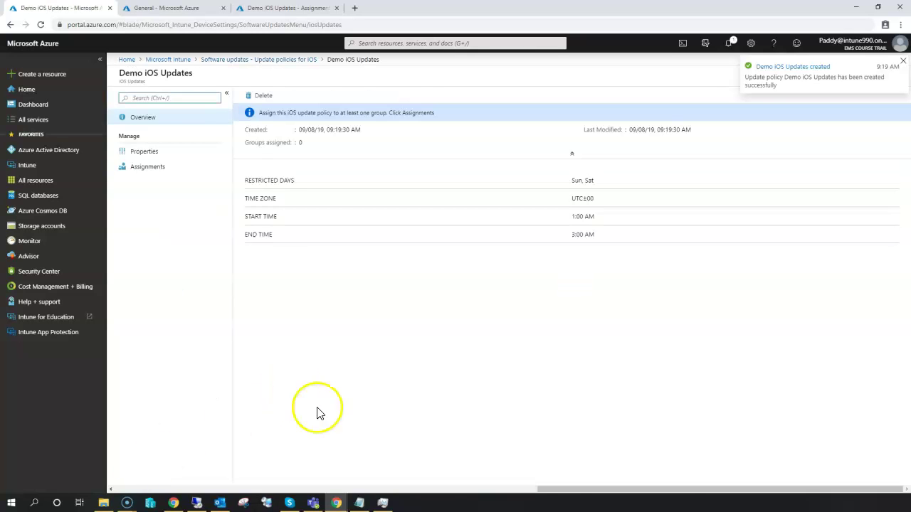
left_click_drag(261, 115, 414, 134)
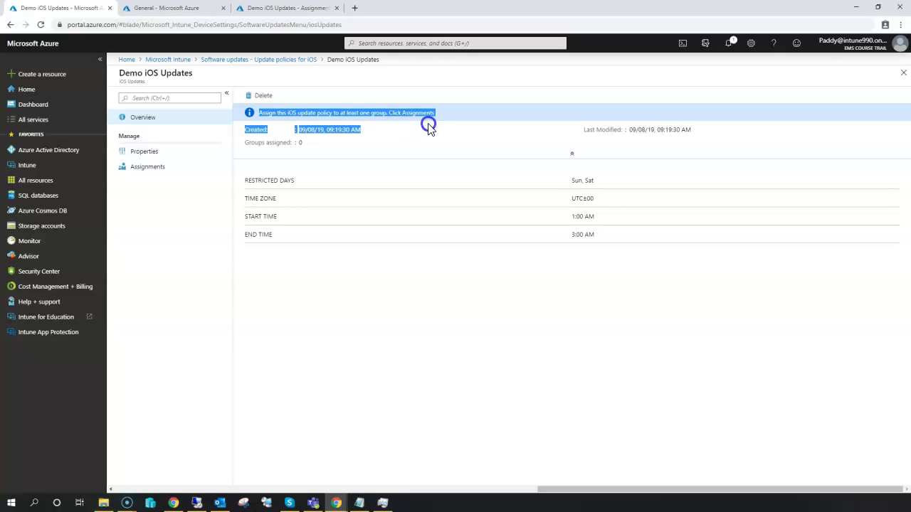
- Include All iOS Specific Group in the Demo iOS Updates policy's assignments and save
left_click(147, 168)
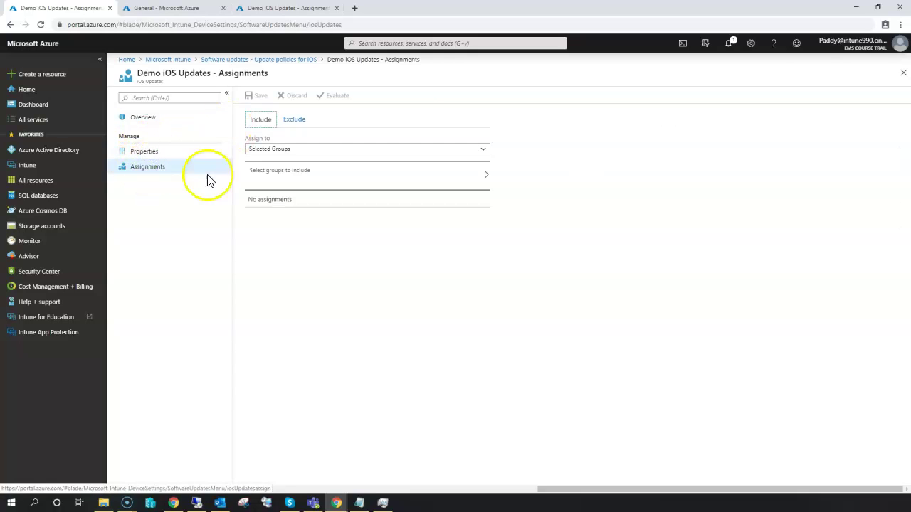
left_click(369, 184)
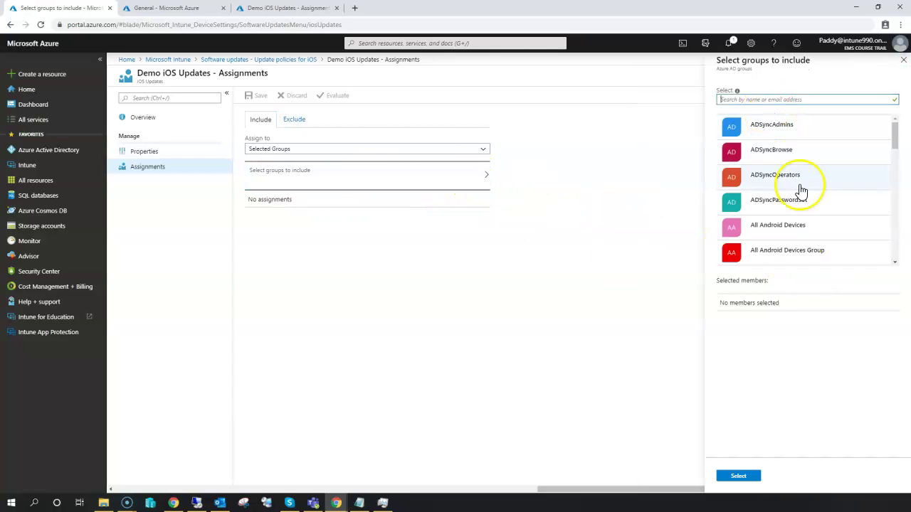
scroll(821, 237, "down", 4)
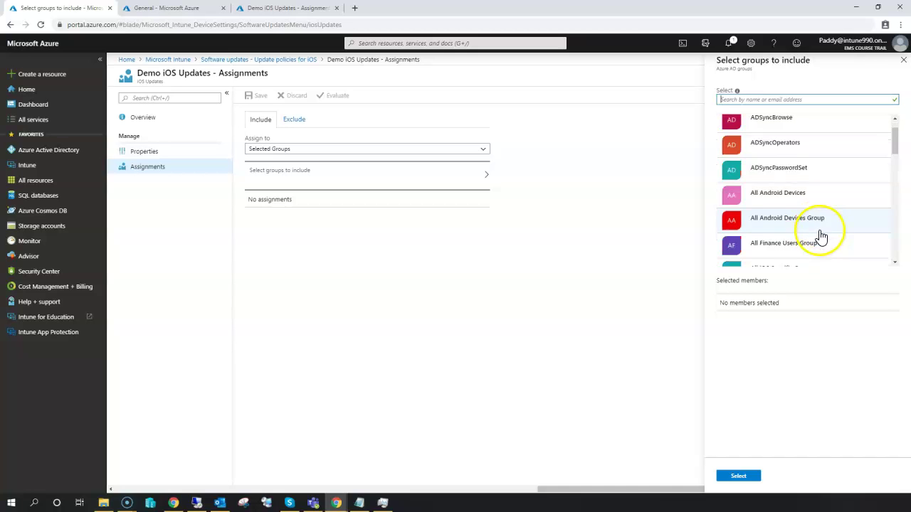
left_click(780, 216)
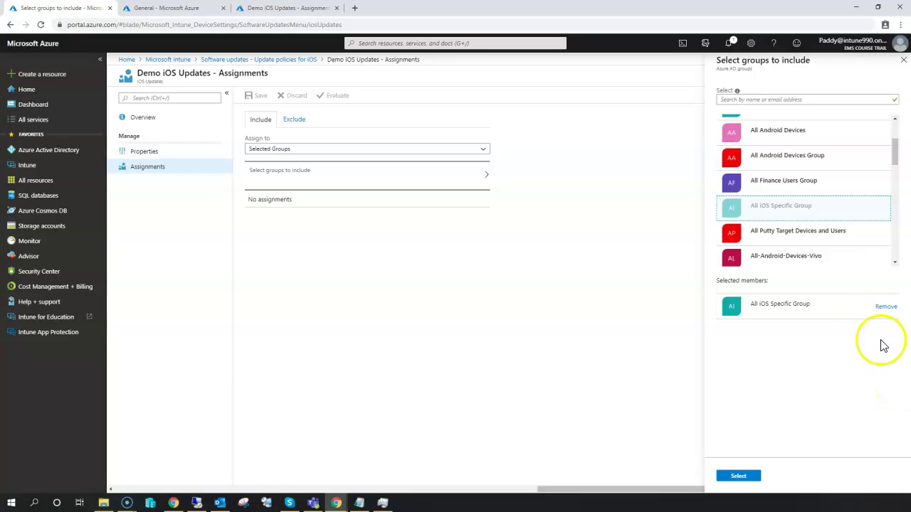
left_click(739, 478)
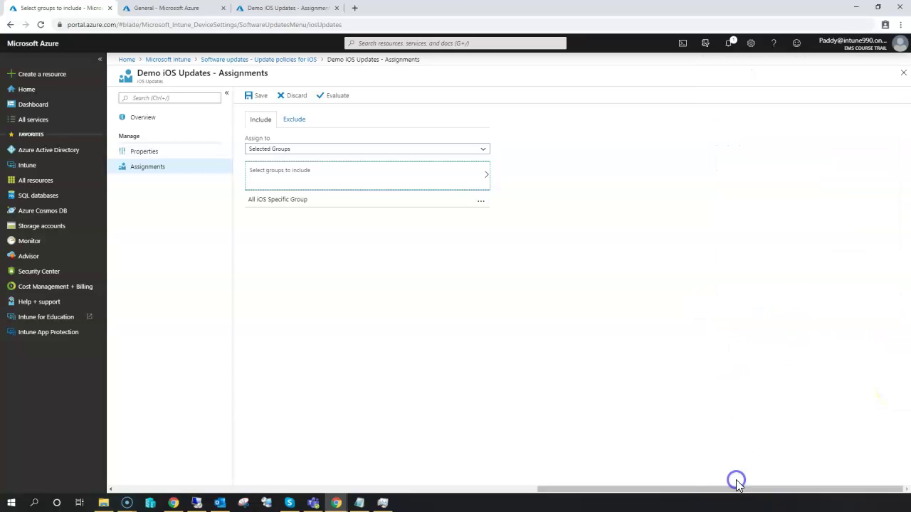
left_click(257, 97)
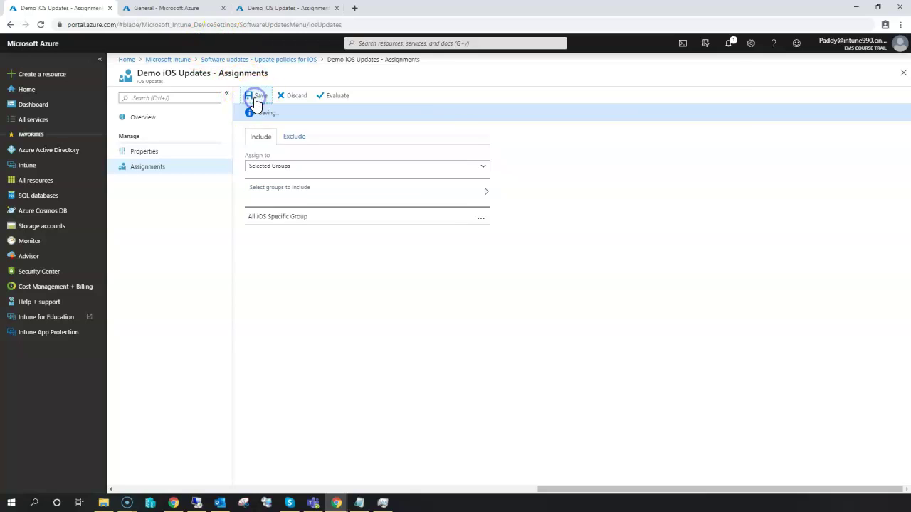